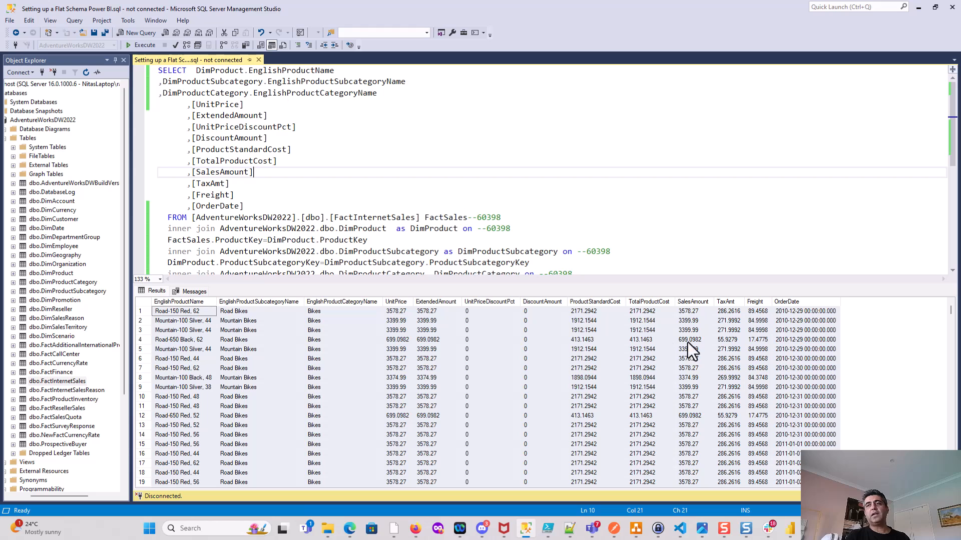
# Copy the entire flat-schema SQL query from SQL Server Management Studio and switch to Power BI Desktop
pyautogui.click(416, 529)
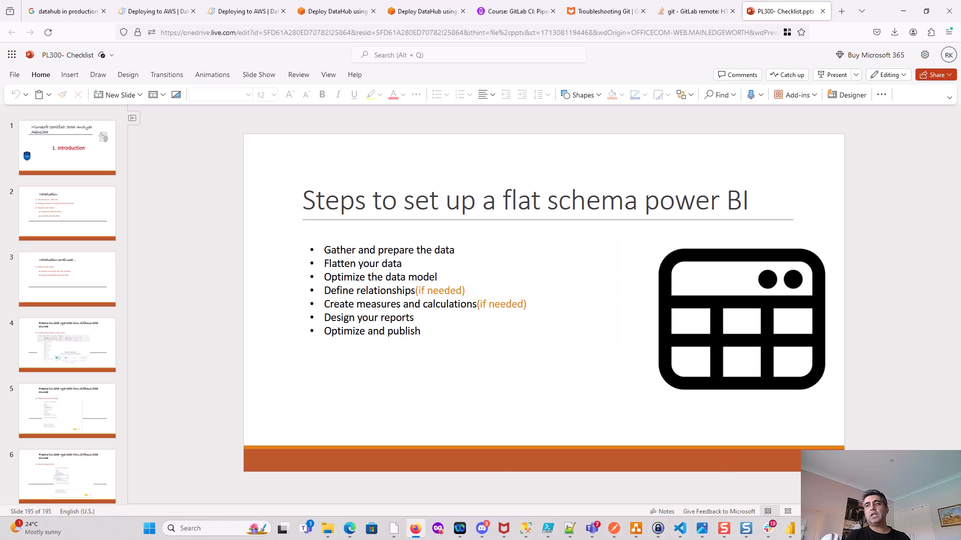
pyautogui.click(525, 531)
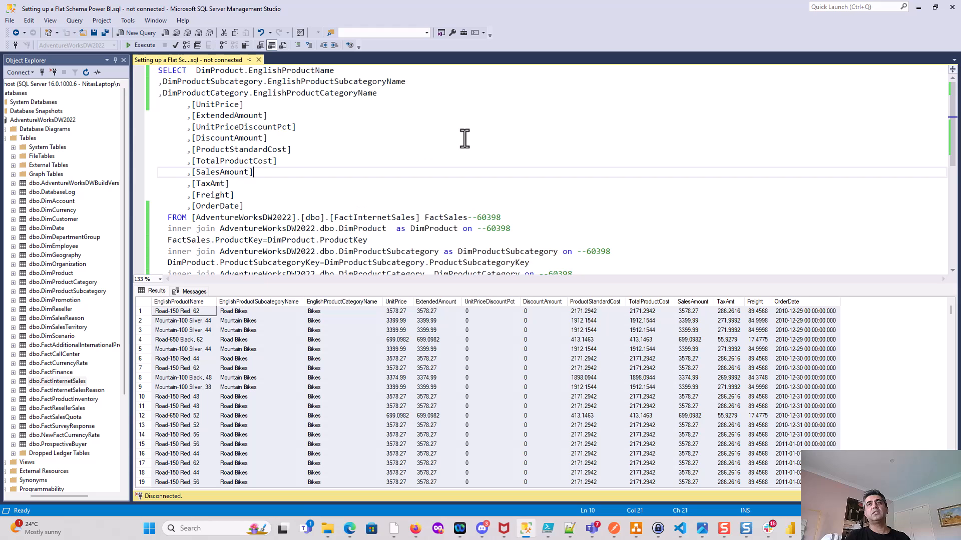
pyautogui.scroll(-1, 464, 139)
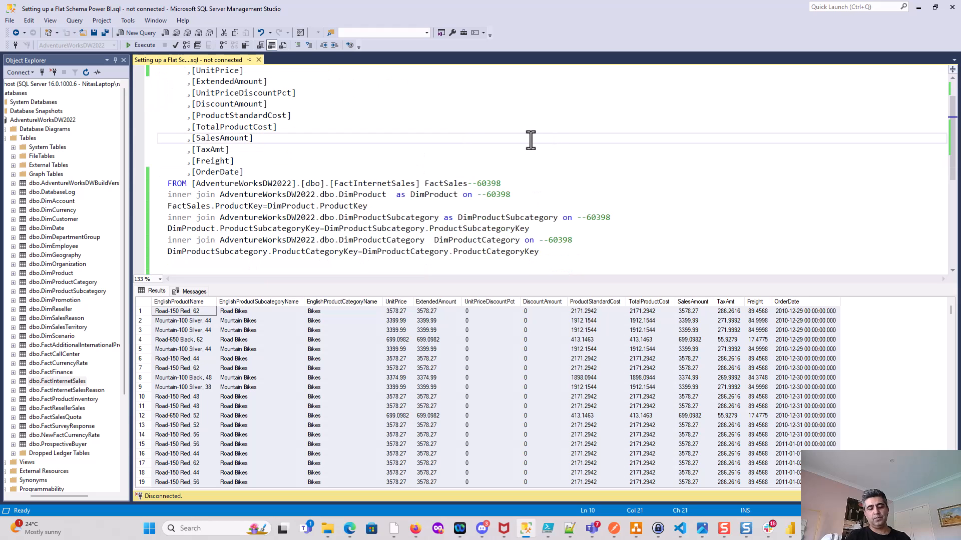
pyautogui.hotkey('ctrl', 'a')
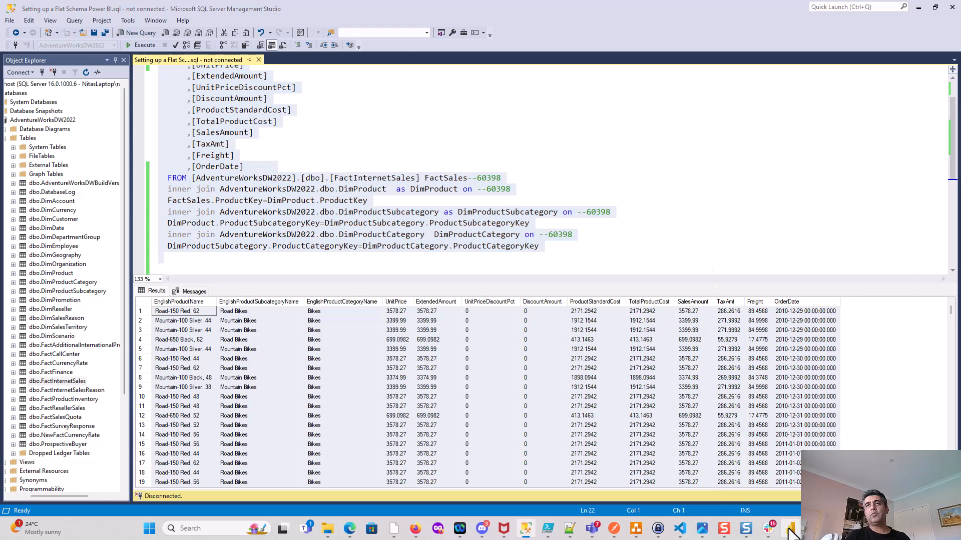
pyautogui.click(791, 530)
pyautogui.click(97, 64)
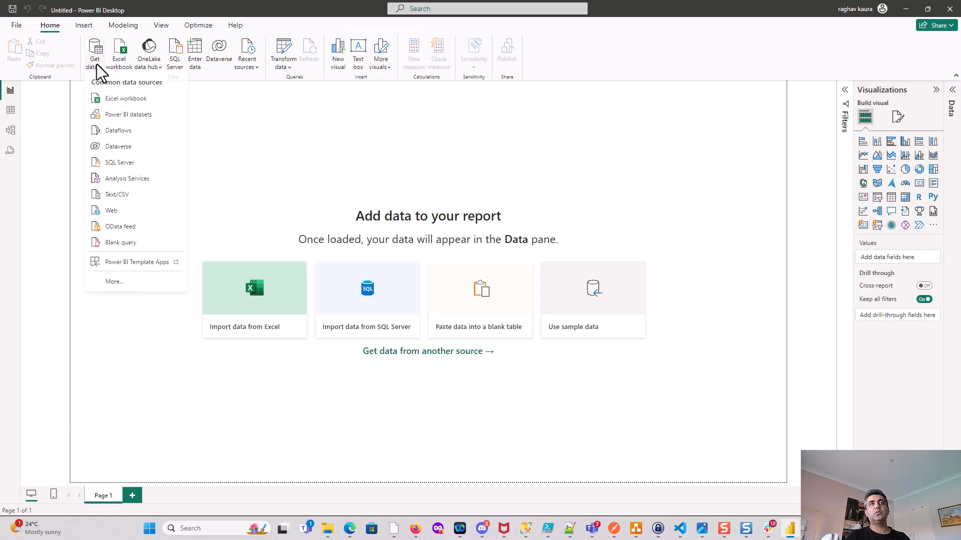
pyautogui.click(120, 160)
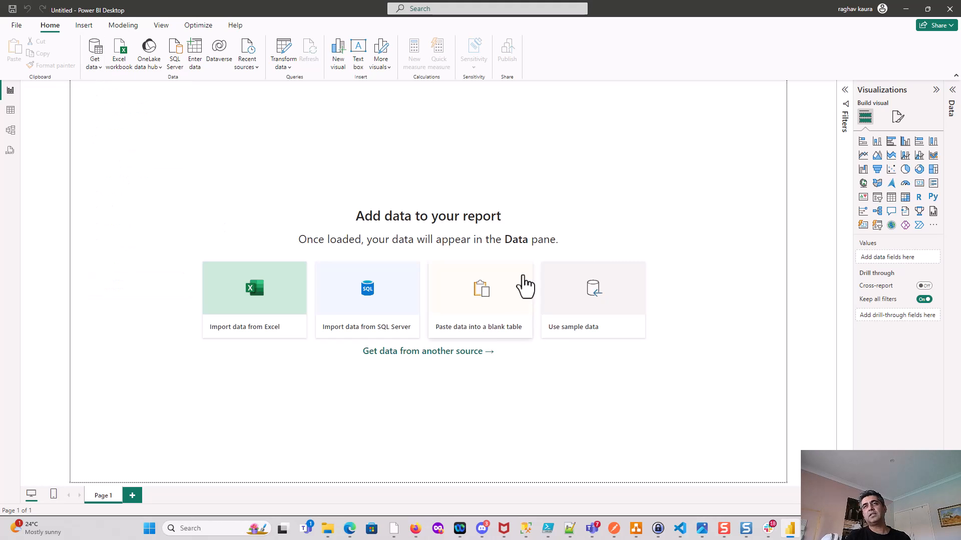
pyautogui.write('localhost')
pyautogui.press('Tab')
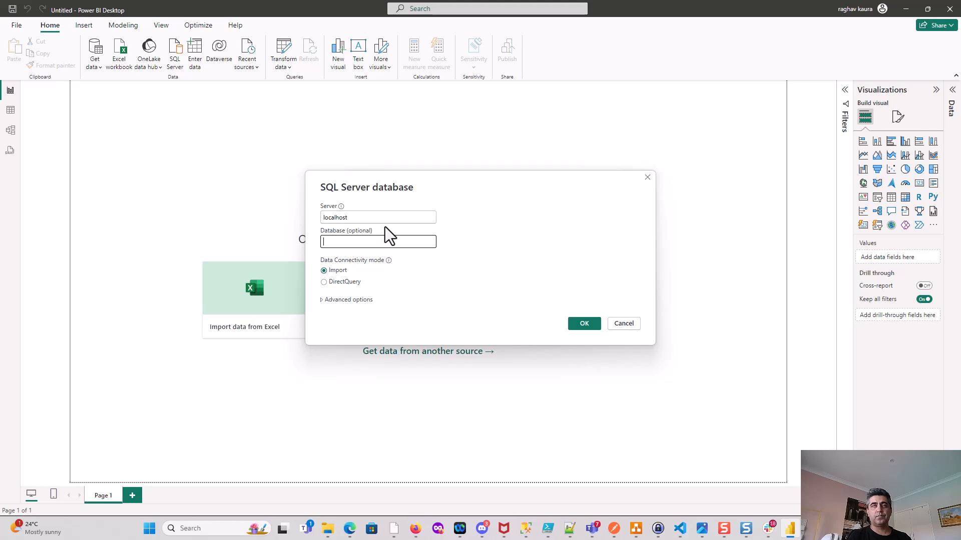
pyautogui.write('AdventureworksDw2022')
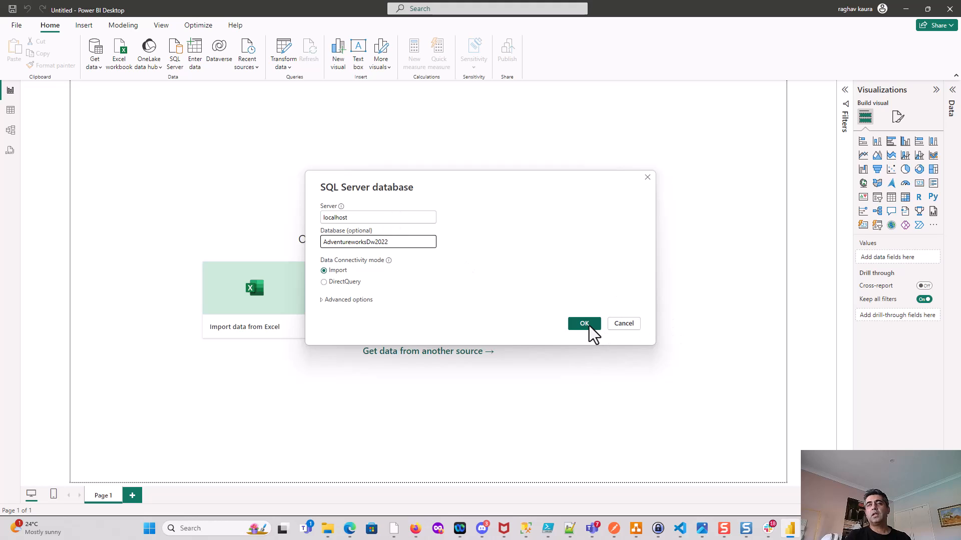
pyautogui.click(584, 324)
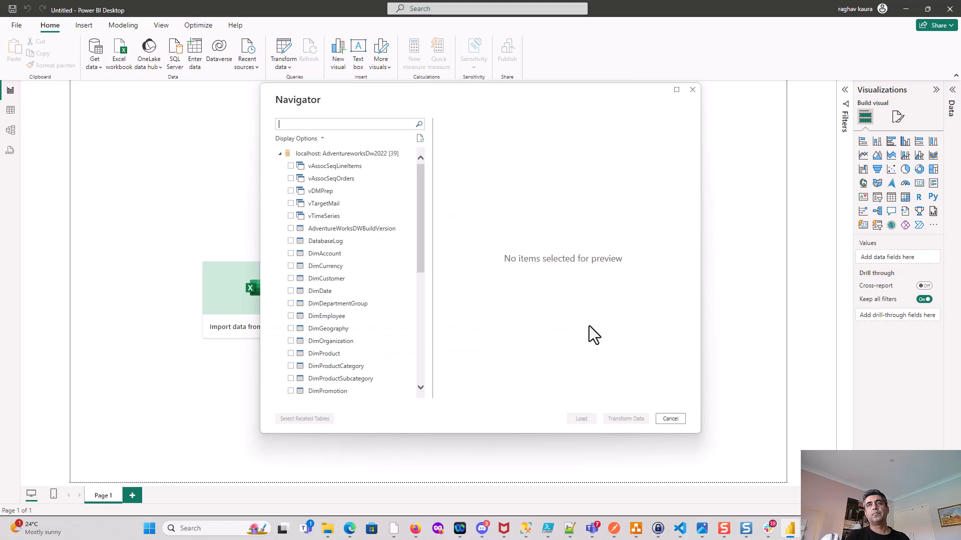
pyautogui.click(677, 421)
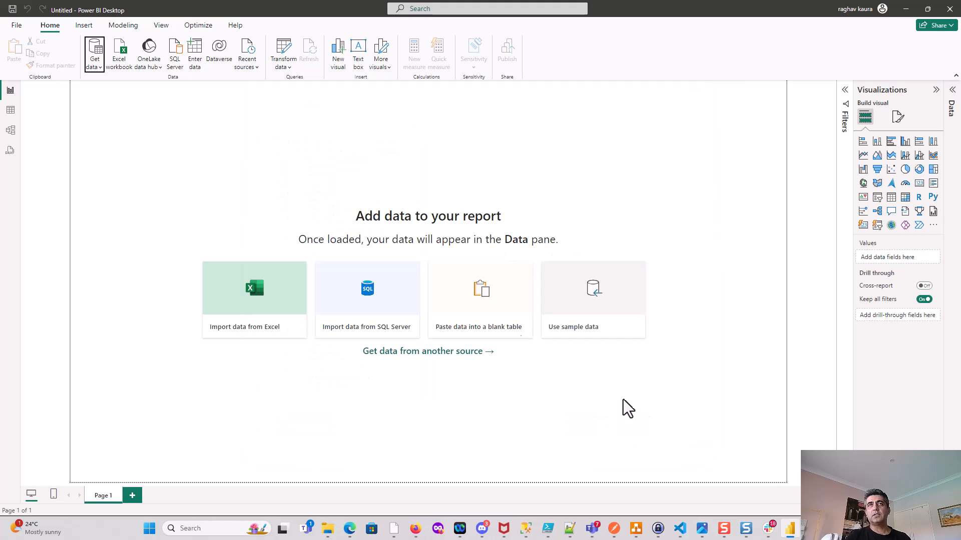
# Start a SQL Server import with localhost as the server and adventureworksdw2022 as the database
pyautogui.click(95, 65)
pyautogui.click(113, 164)
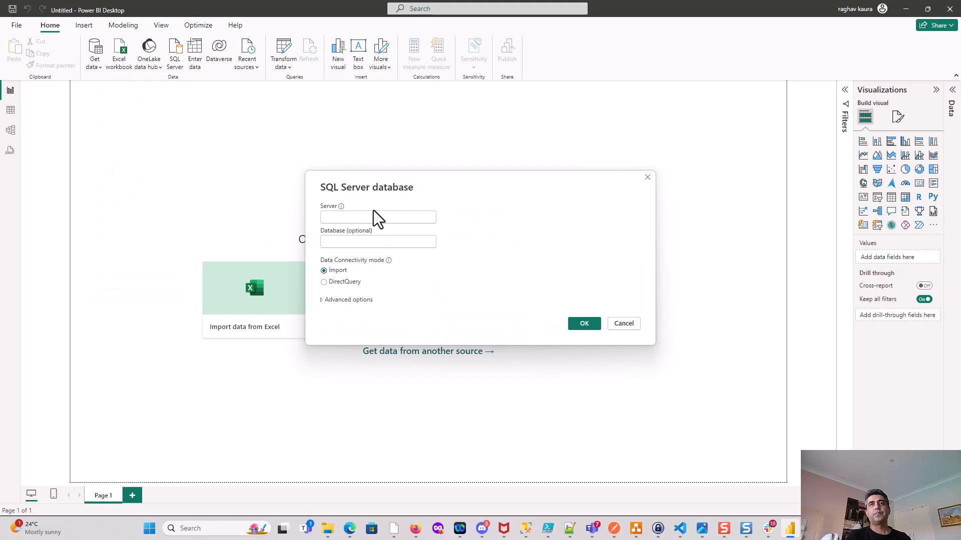
pyautogui.click(373, 212)
pyautogui.write('adven')
pyautogui.press('BackSpace')
pyautogui.press('BackSpace')
pyautogui.press('BackSpace')
pyautogui.press('BackSpace')
pyautogui.press('BackSpace')
pyautogui.write('localhost')
pyautogui.press('Tab')
pyautogui.write('adventureworksdw2022')
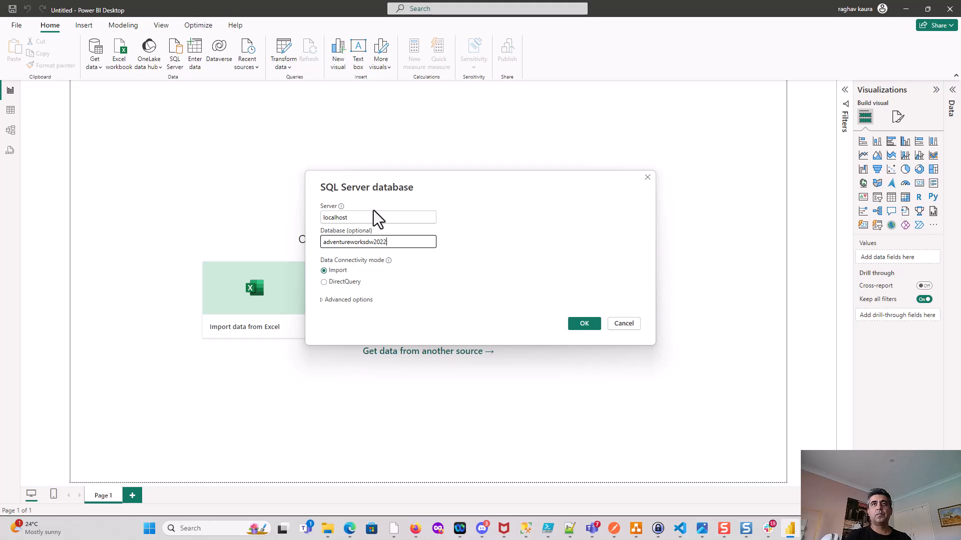
# Paste the copied query as the import's SQL statement in the advanced options and confirm the connection
pyautogui.click(332, 299)
pyautogui.click(350, 368)
pyautogui.hotkey('ctrl', 'v')
pyautogui.click(581, 431)
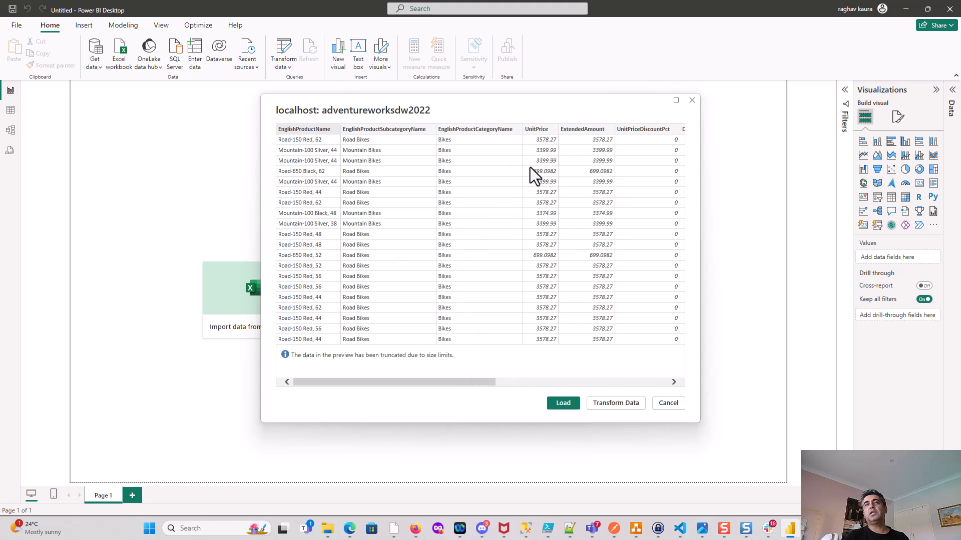
# Check the preview across all columns and open the query result for transformation in Power Query Editor
pyautogui.moveTo(462, 381); pyautogui.dragTo(704, 367)
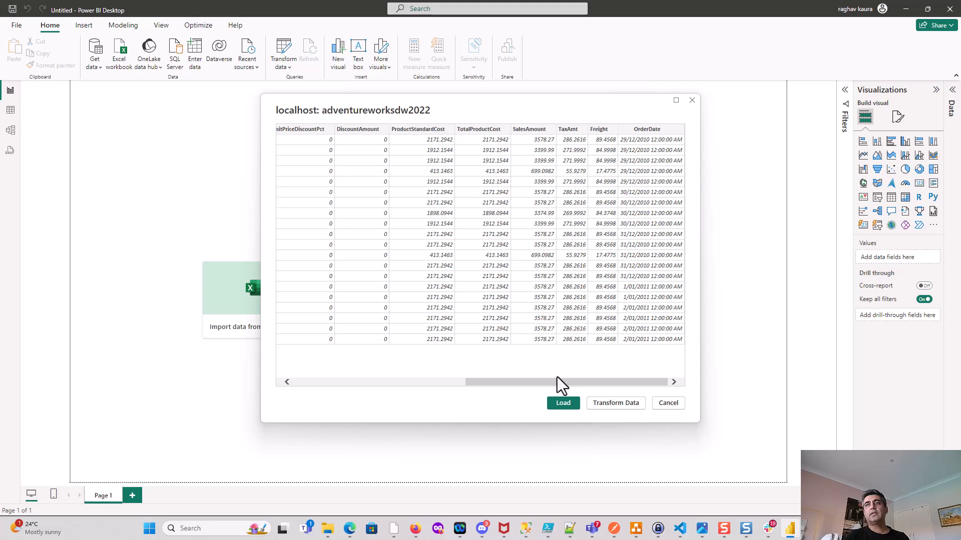
pyautogui.moveTo(552, 384); pyautogui.dragTo(236, 376)
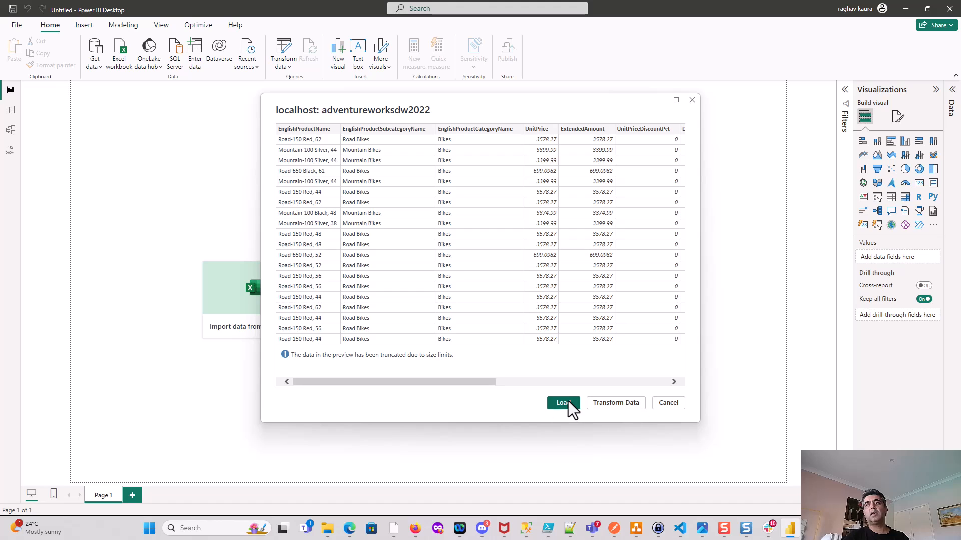
pyautogui.click(595, 403)
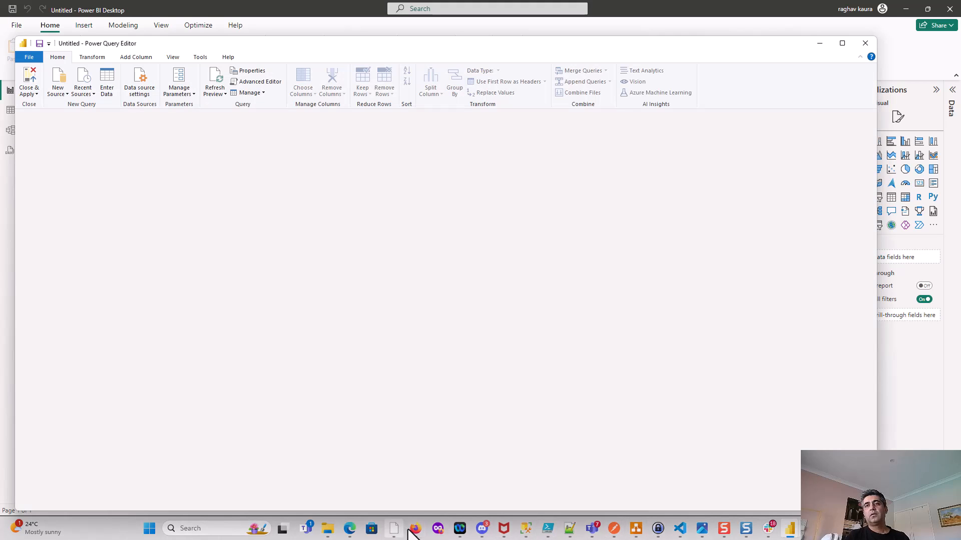
pyautogui.click(415, 528)
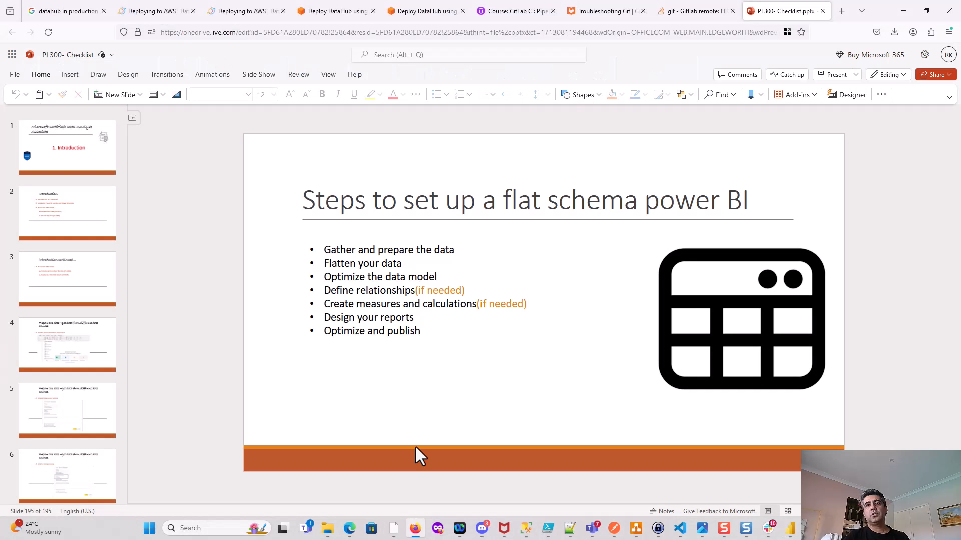
pyautogui.click(413, 529)
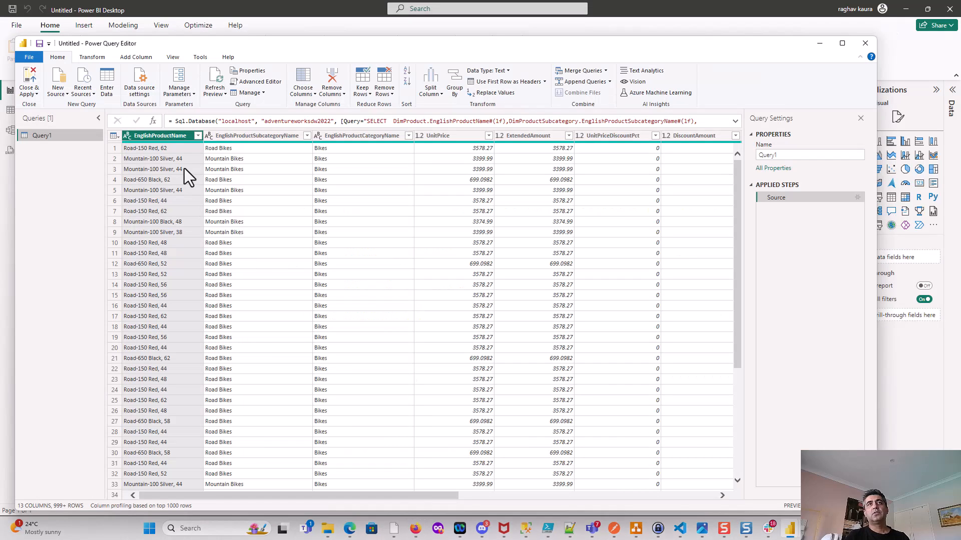
# Remove the UnitPrice and DiscountAmount columns from Query1
pyautogui.rightClick(445, 139)
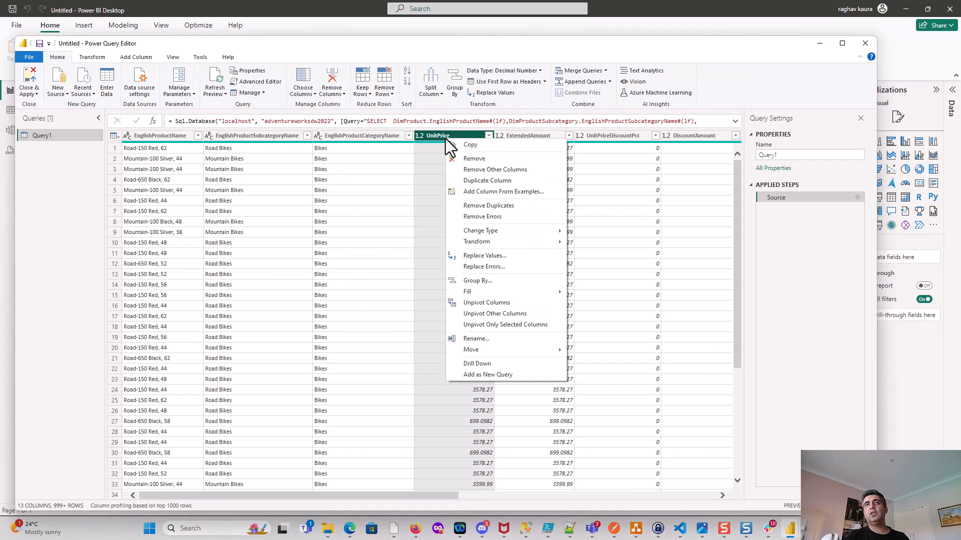
pyautogui.click(479, 159)
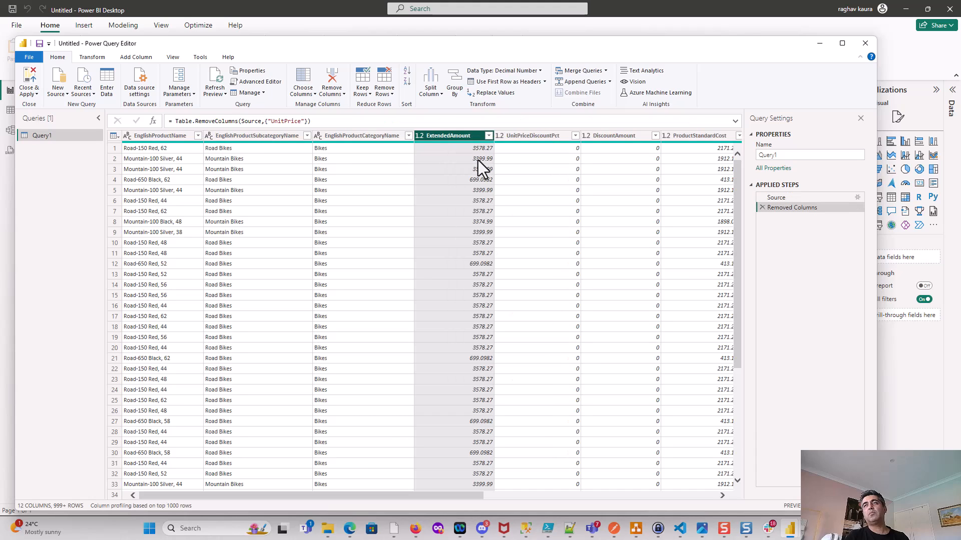
pyautogui.rightClick(601, 137)
pyautogui.click(616, 158)
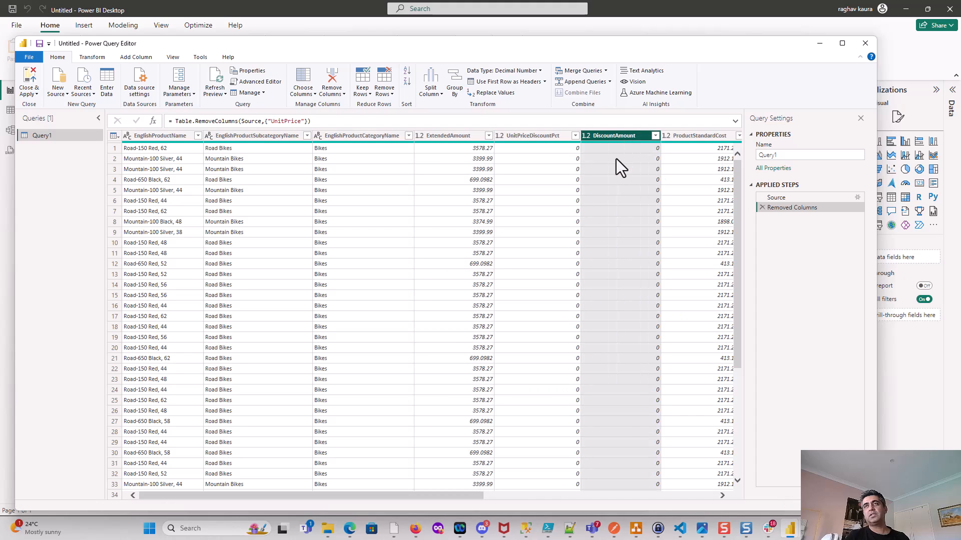
# Maximize Power Query Editor, then close it and apply the query changes to the report
pyautogui.click(843, 44)
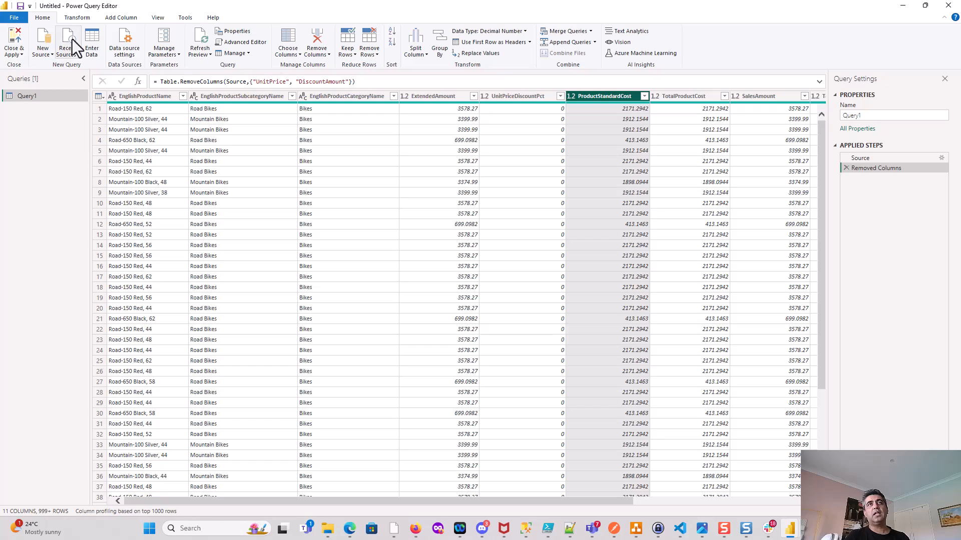
pyautogui.click(15, 57)
pyautogui.click(25, 65)
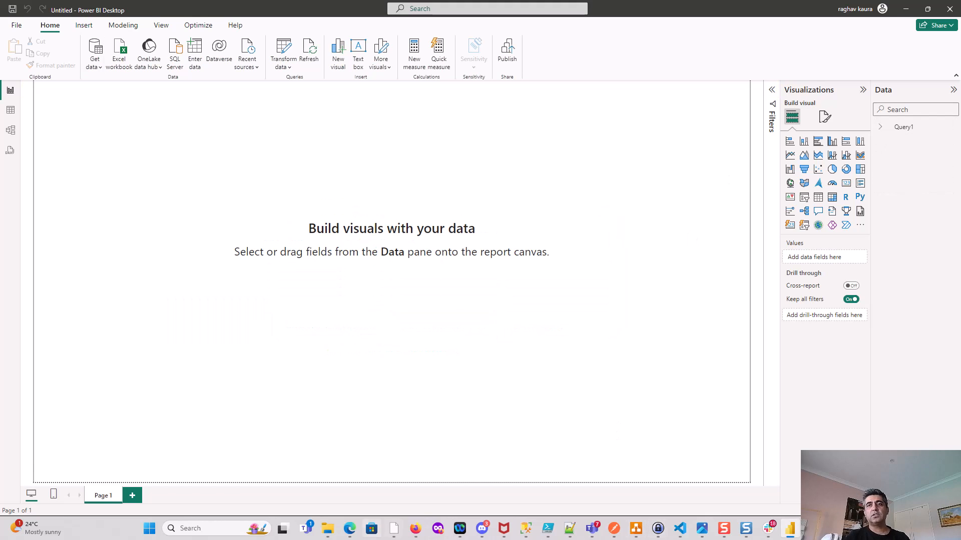
# Build an enlarged table visual from Query1 with EnglishProductCategoryName, EnglishProductSubcategoryName and EnglishProductName as columns in that order
pyautogui.click(418, 533)
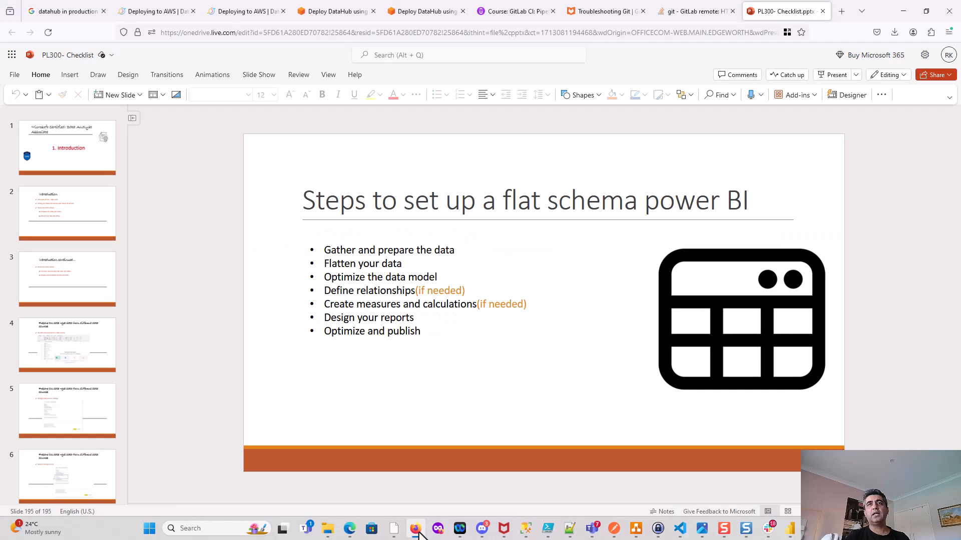
pyautogui.click(417, 530)
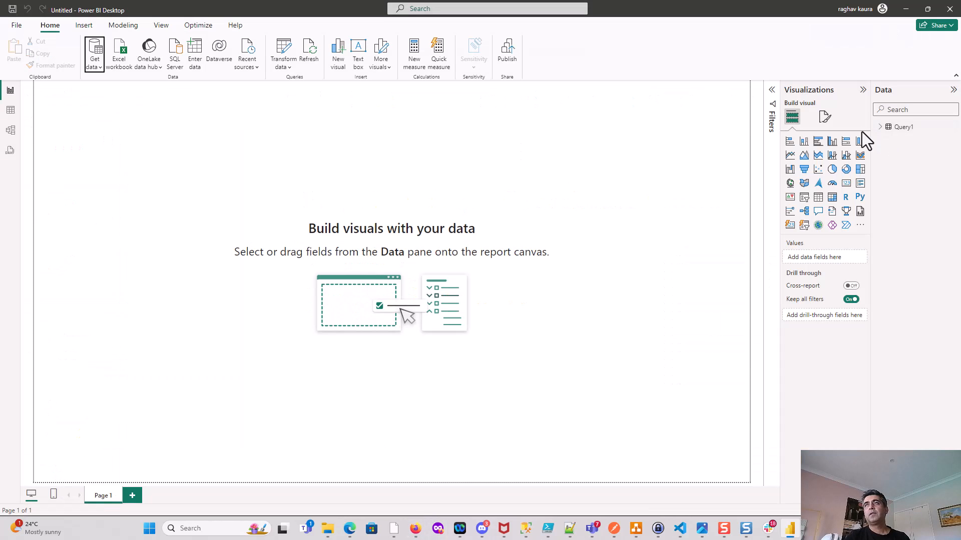
pyautogui.click(882, 128)
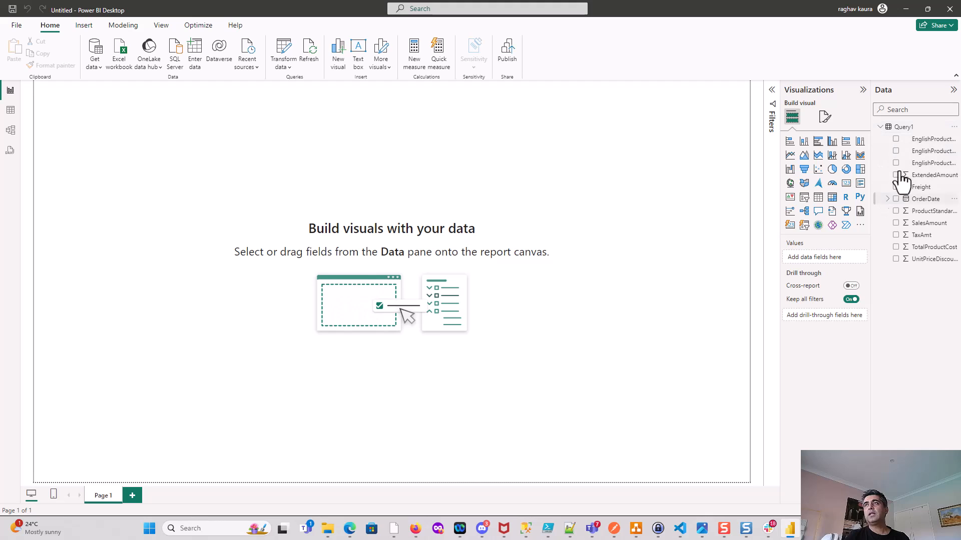
pyautogui.click(895, 139)
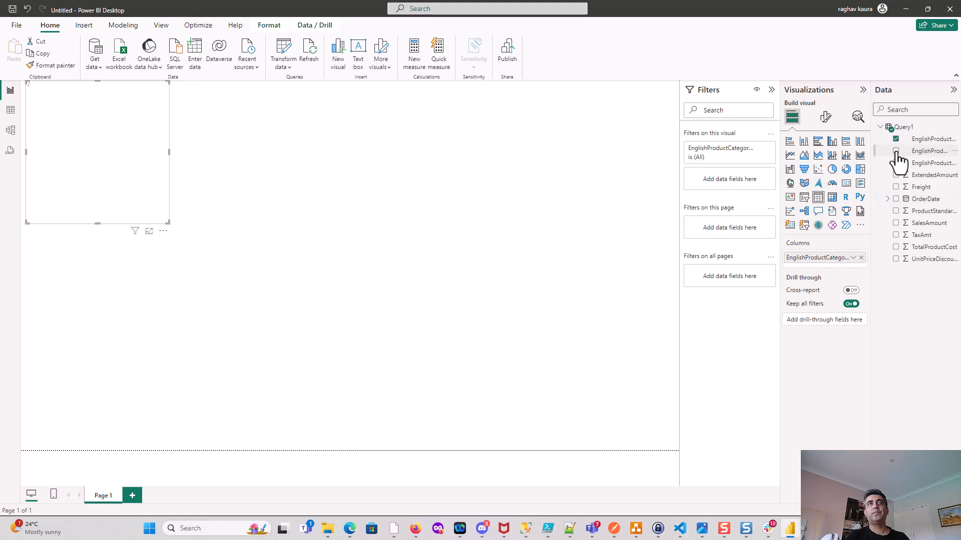
pyautogui.click(896, 151)
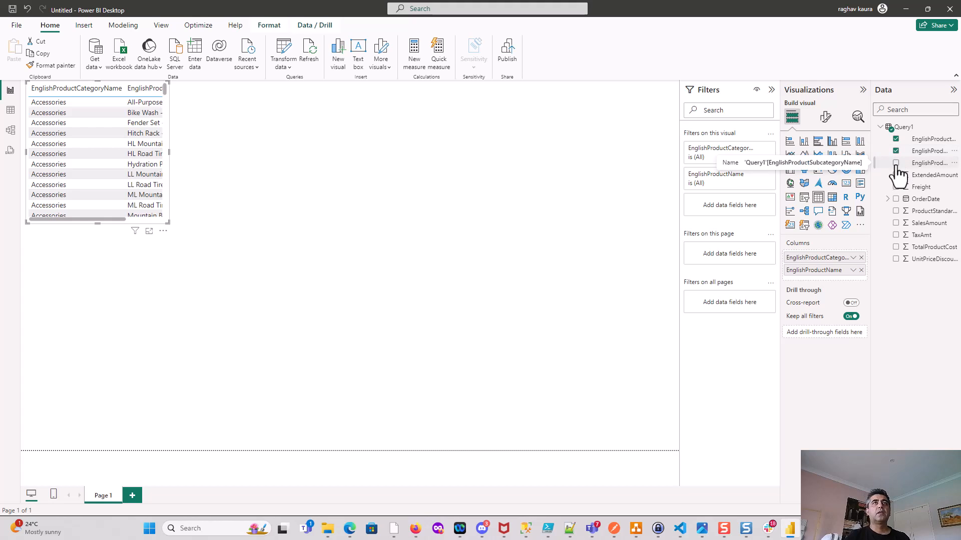
pyautogui.moveTo(170, 223); pyautogui.dragTo(565, 394)
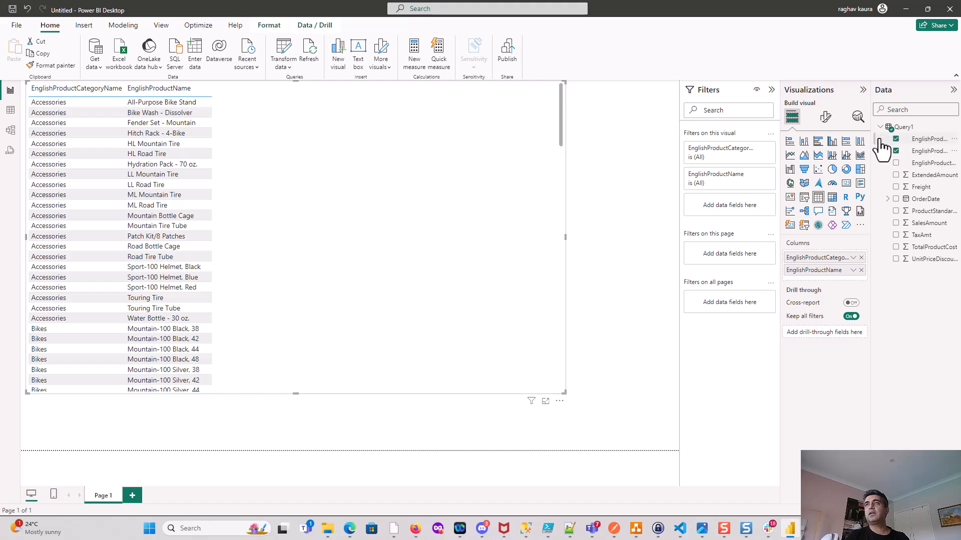
pyautogui.click(896, 162)
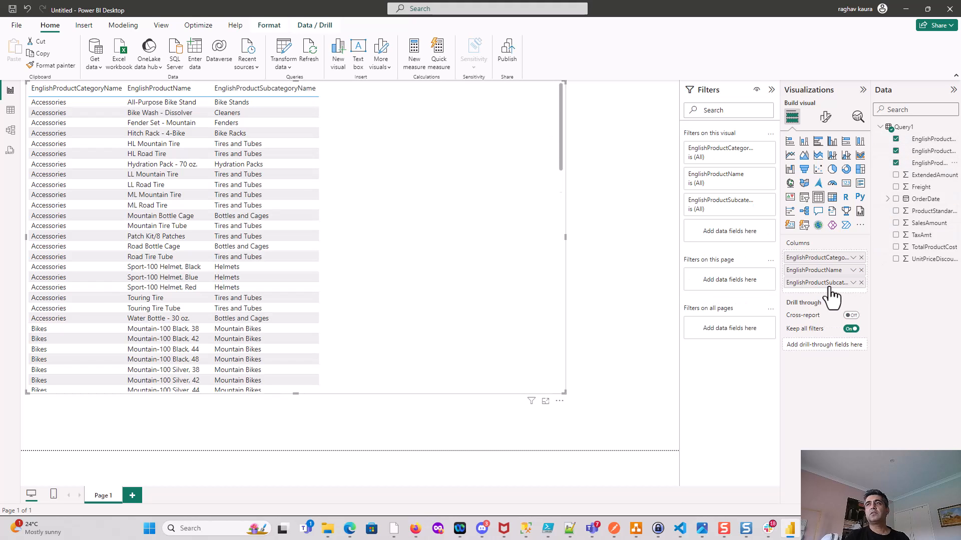
pyautogui.moveTo(828, 283); pyautogui.dragTo(823, 273)
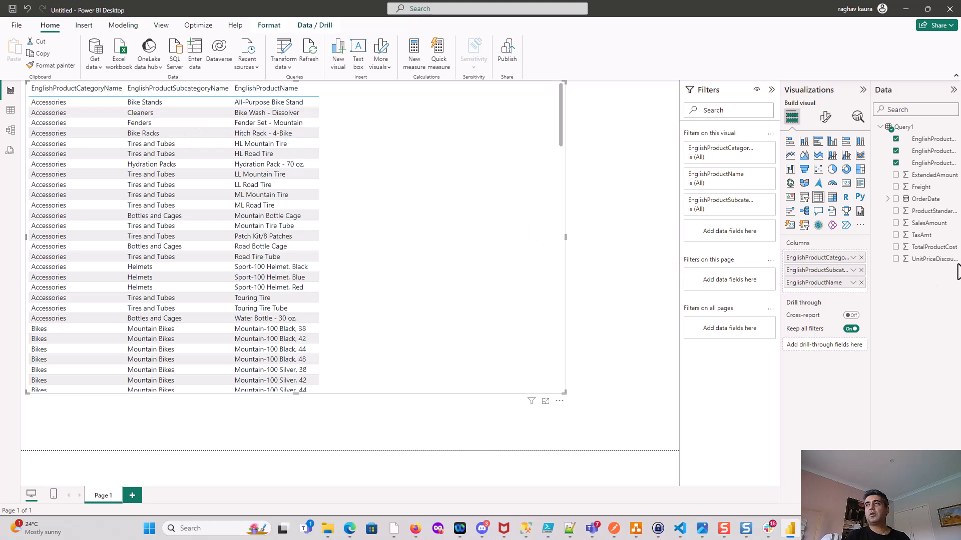
# Add SalesAmount to the table visual and resize the visual narrower and taller around its four columns
pyautogui.click(895, 223)
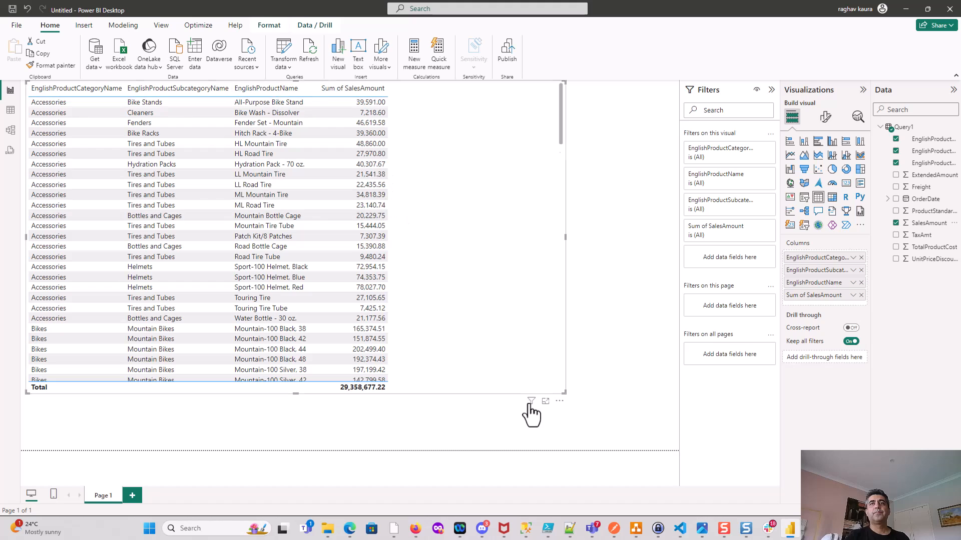
pyautogui.moveTo(564, 393); pyautogui.dragTo(404, 442)
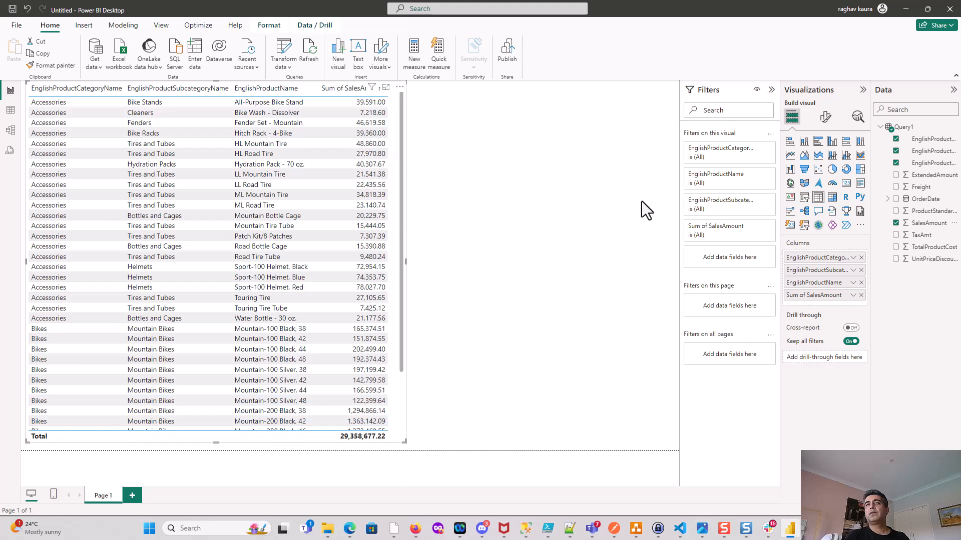
pyautogui.moveTo(405, 259)
pyautogui.mouseDown()
pyautogui.moveTo(358, 272)
pyautogui.moveTo(389, 260)
pyautogui.mouseUp()
# Duplicate the sales table visual and place the copy on the right half of the report page
pyautogui.scroll(-10, 386, 256)
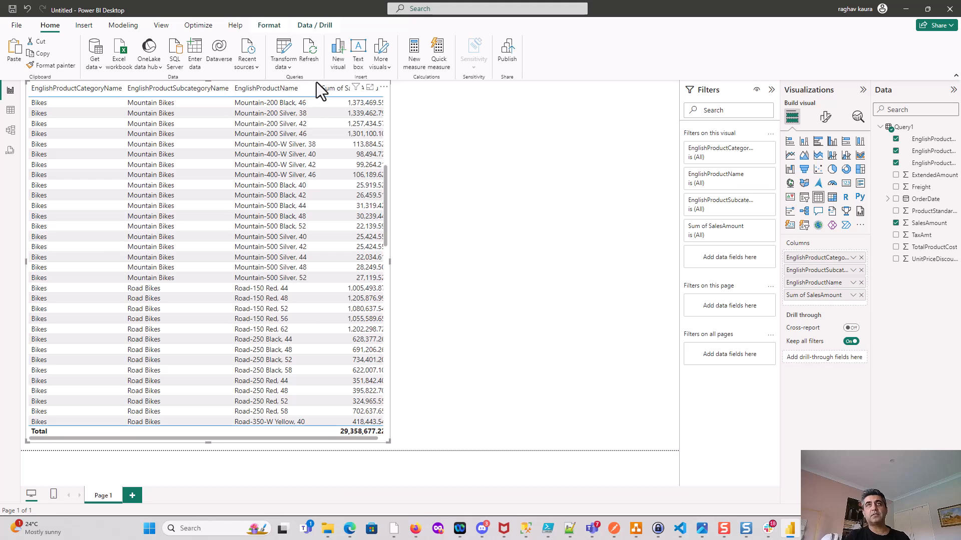
pyautogui.moveTo(316, 82); pyautogui.dragTo(321, 87)
pyautogui.moveTo(314, 128); pyautogui.dragTo(638, 146)
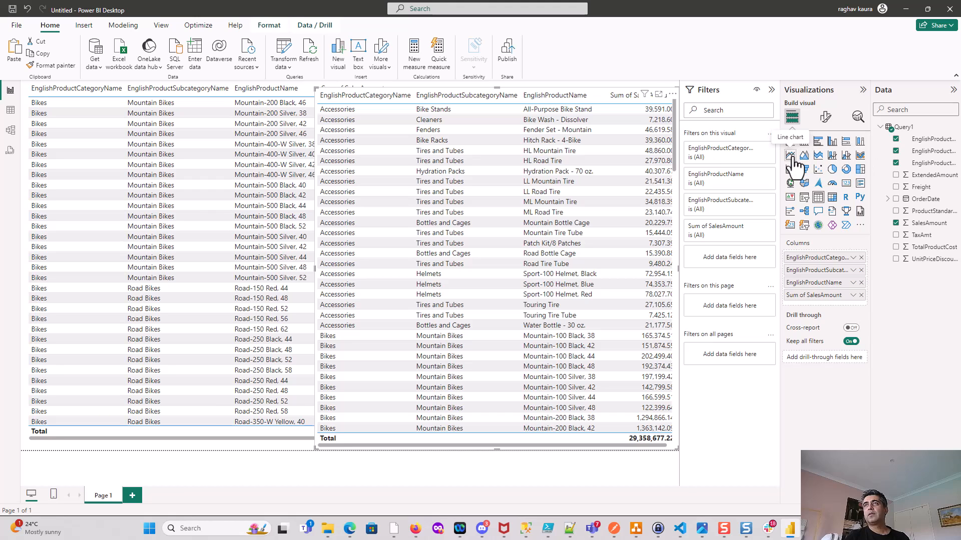
# Convert the copied table into a 100% stacked column chart after trying the line and clustered column and clustered column types
pyautogui.click(860, 143)
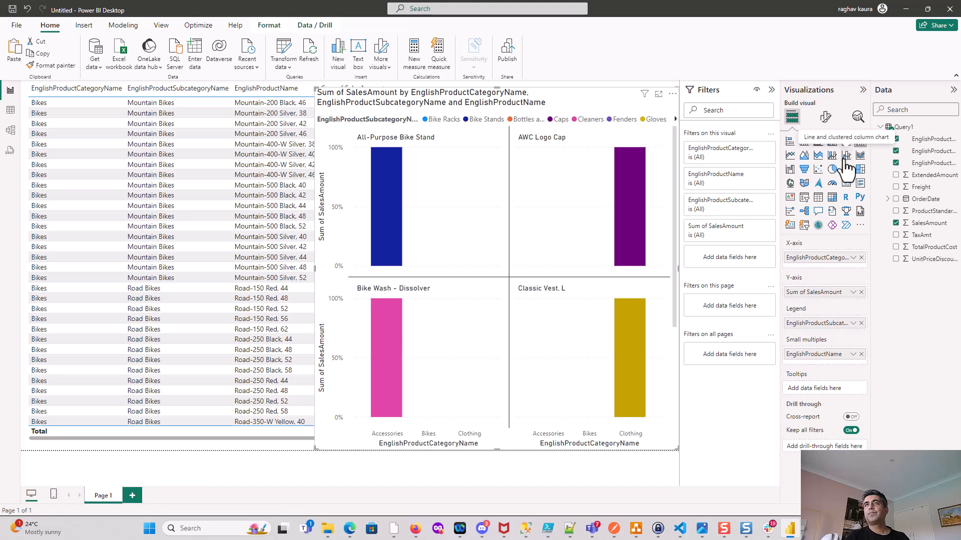
pyautogui.click(845, 158)
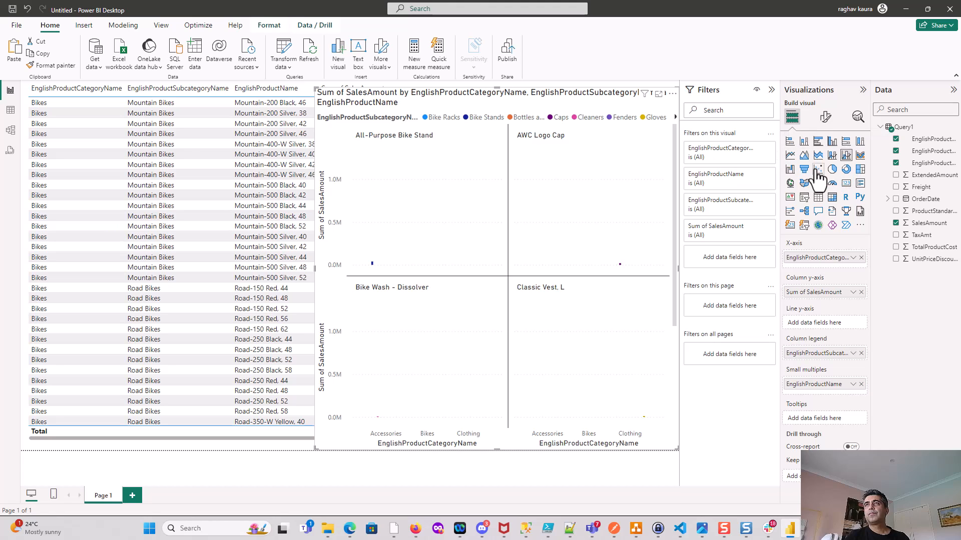
pyautogui.click(832, 142)
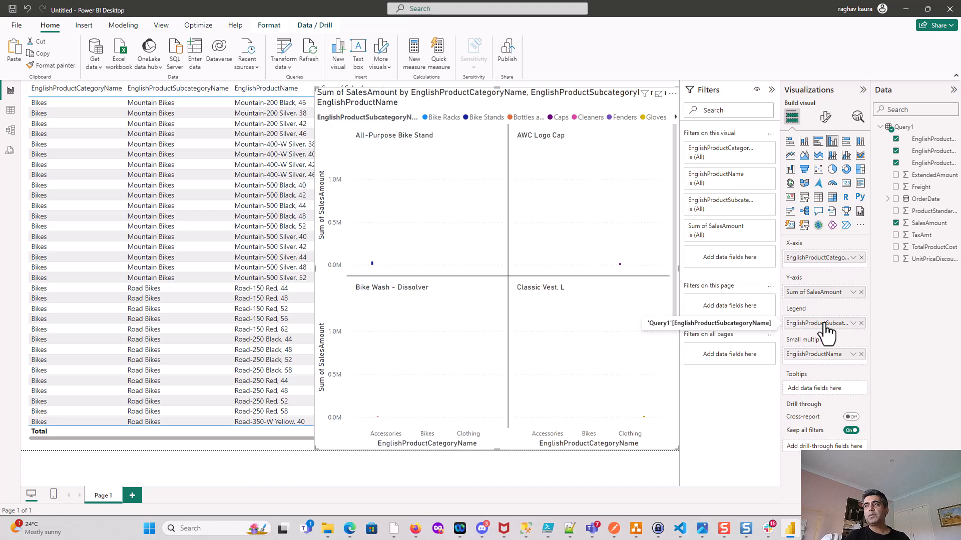
pyautogui.click(859, 143)
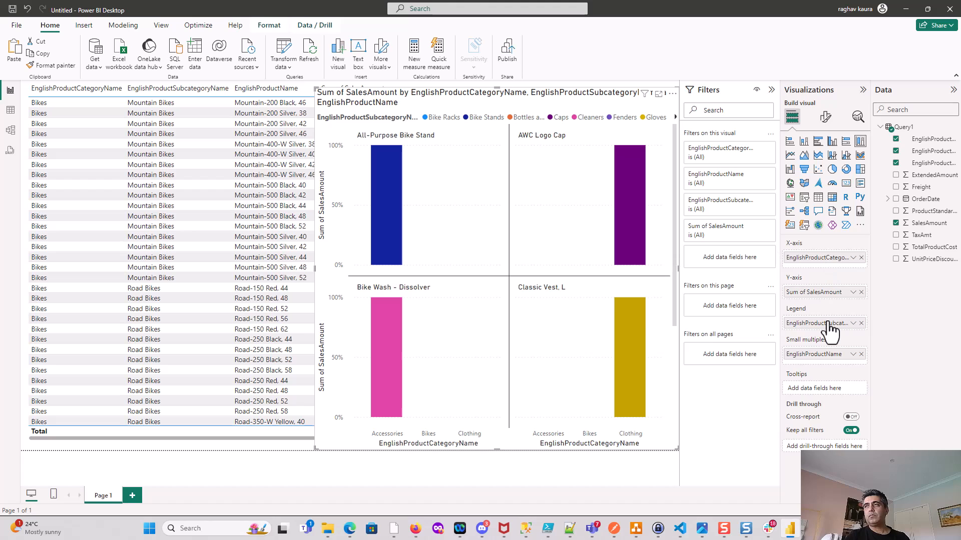
# Move EnglishProductSubcategoryName and EnglishProductName onto the chart's X-axis and remove both, leaving only EnglishProductCategoryName there
pyautogui.moveTo(826, 323); pyautogui.dragTo(833, 272)
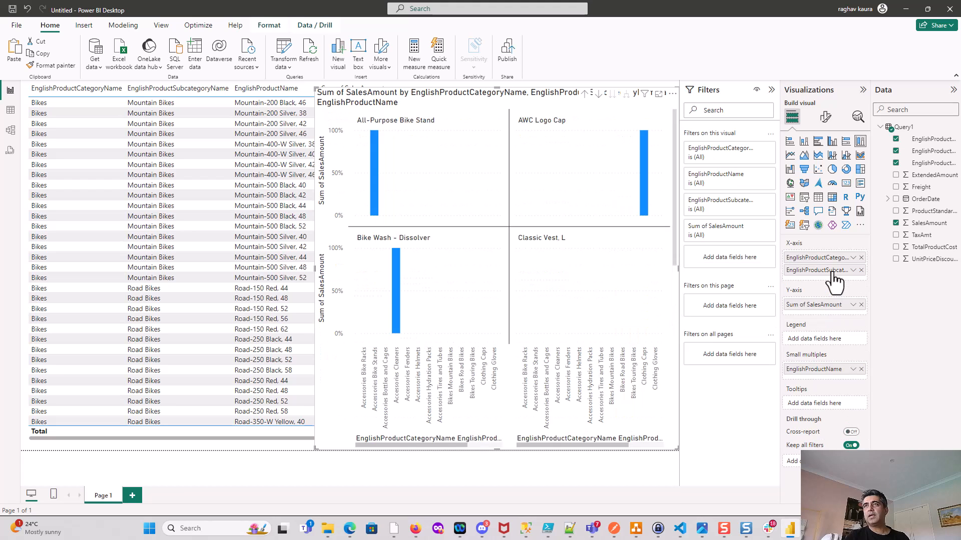
pyautogui.moveTo(818, 370); pyautogui.dragTo(819, 283)
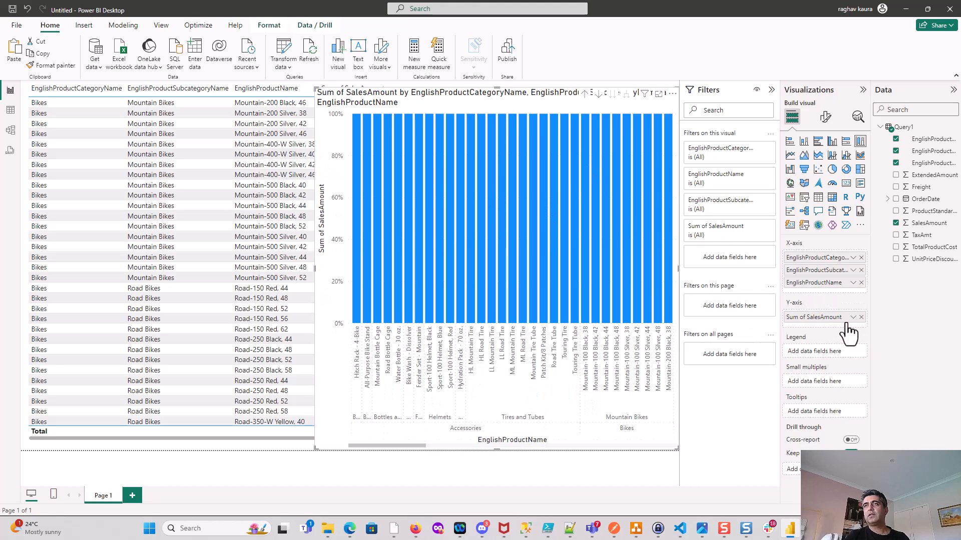
pyautogui.click(861, 270)
pyautogui.click(861, 271)
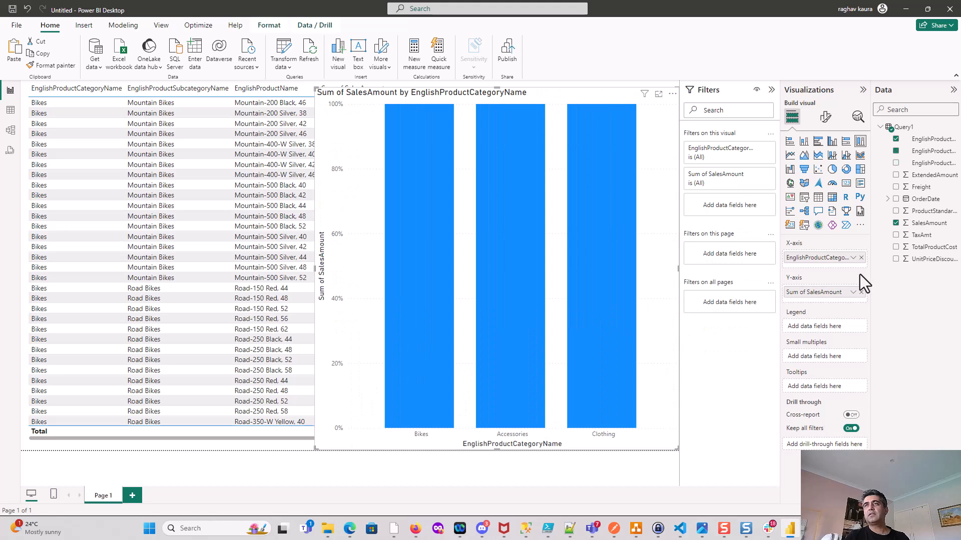
# Change the visual to a line and stacked column chart and resize it narrower to fit beside the sales table
pyautogui.moveTo(434, 300)
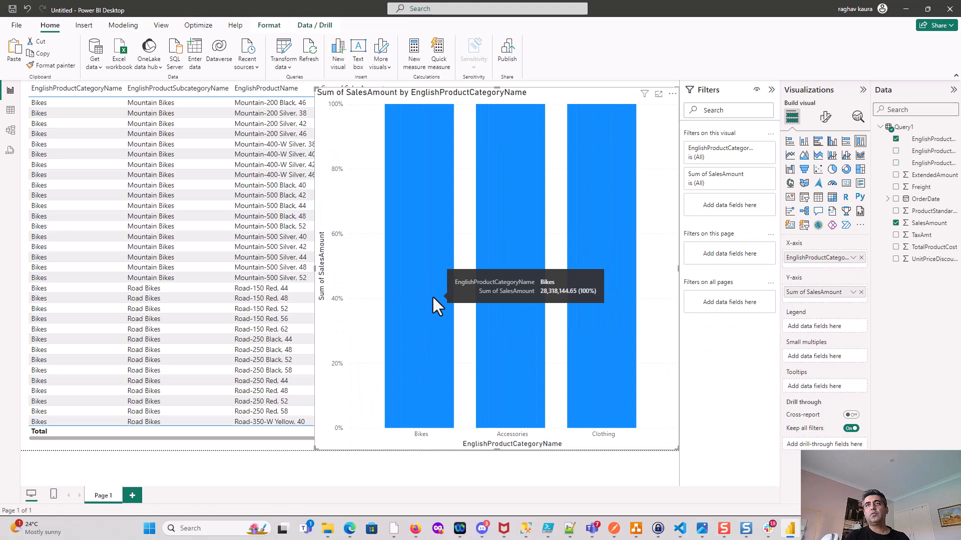
pyautogui.moveTo(552, 291)
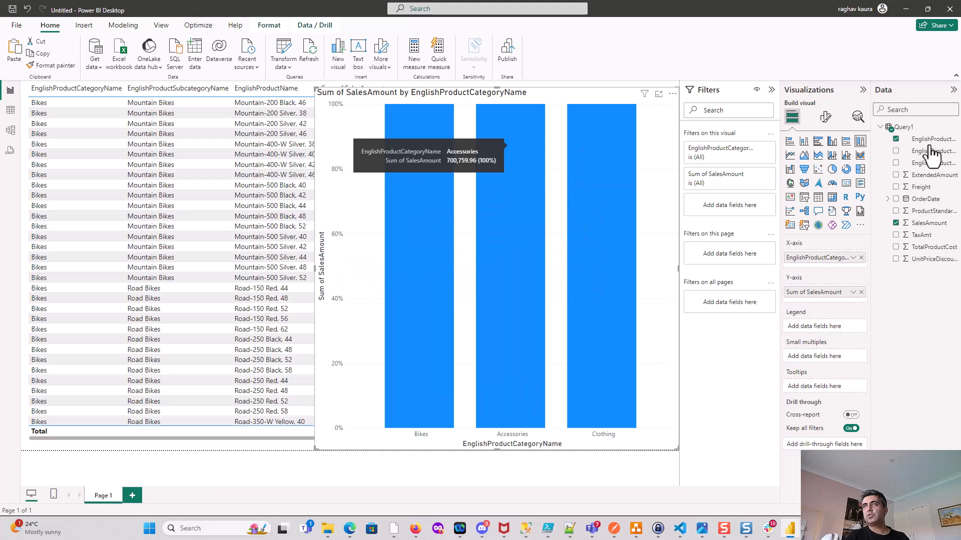
pyautogui.click(832, 155)
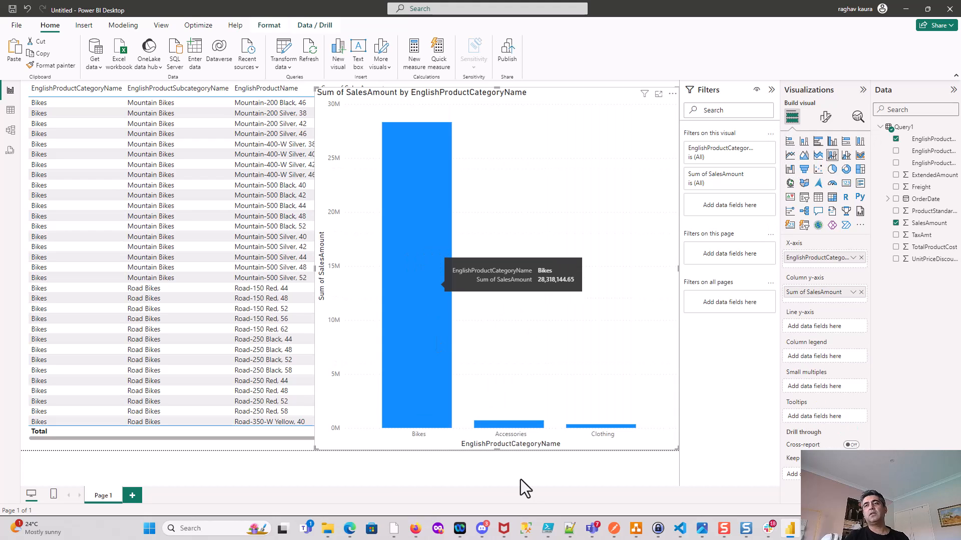
pyautogui.moveTo(495, 449); pyautogui.dragTo(557, 400)
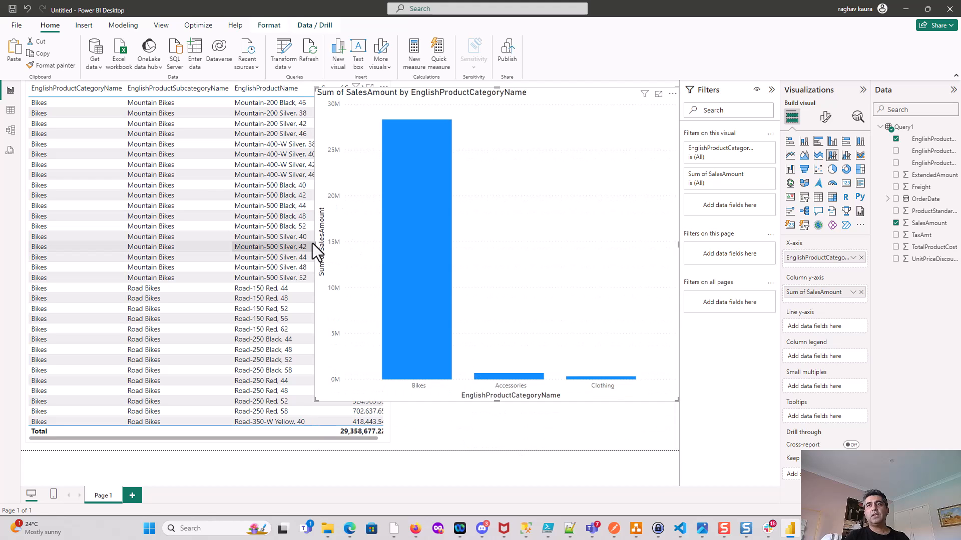
pyautogui.moveTo(317, 245); pyautogui.dragTo(410, 253)
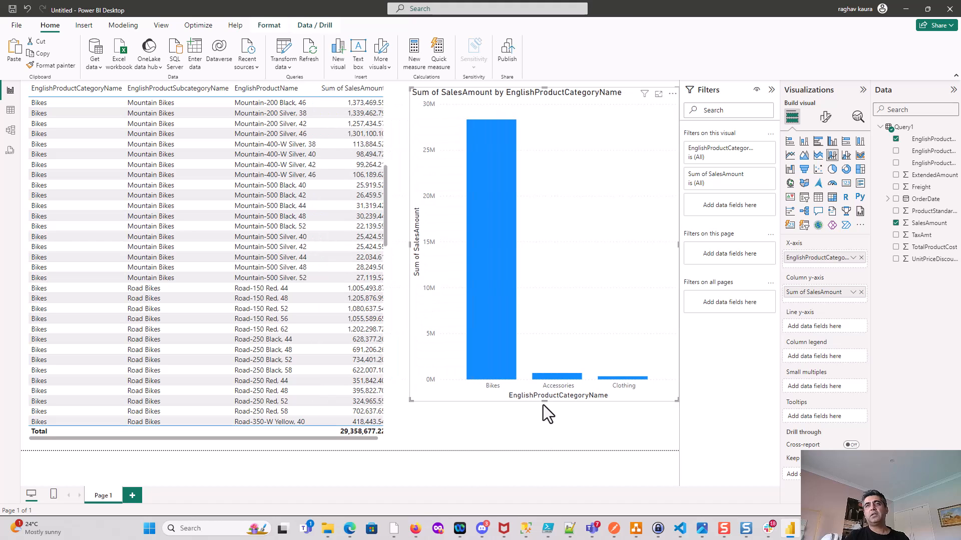
pyautogui.moveTo(543, 402); pyautogui.dragTo(541, 437)
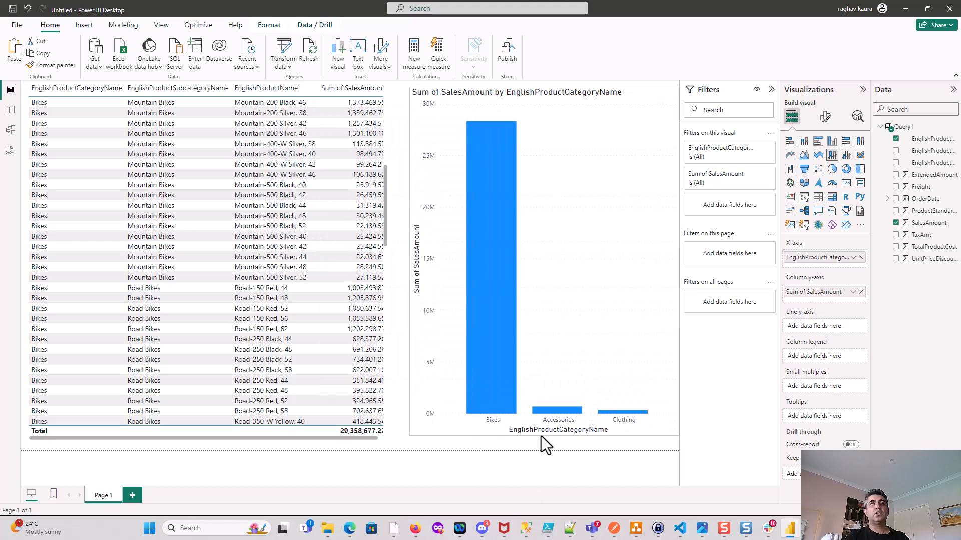
# Show Query1 in the model view, and highlight the measures and publishing items of the flat-schema checklist slide in Firefox
pyautogui.click(10, 130)
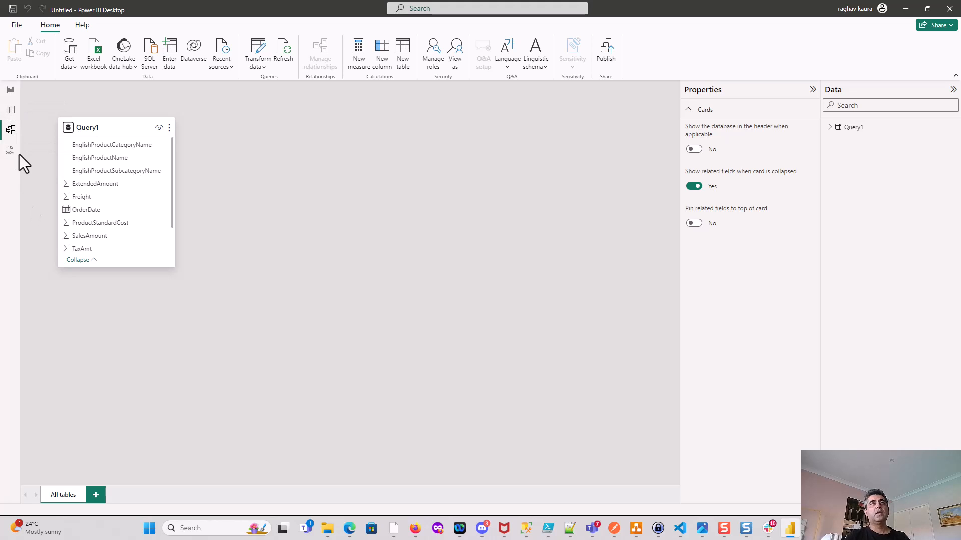
pyautogui.click(416, 528)
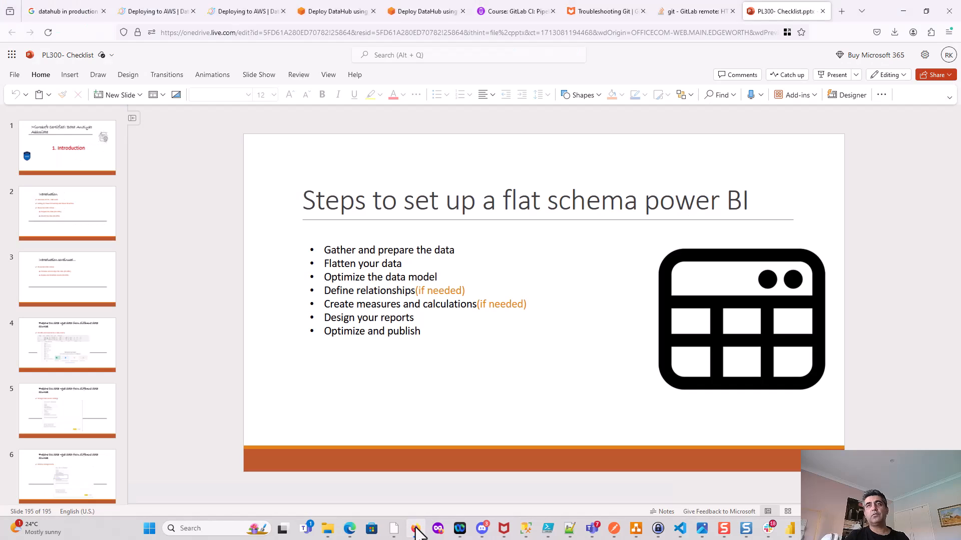
pyautogui.click(325, 304)
pyautogui.moveTo(339, 304); pyautogui.dragTo(516, 307)
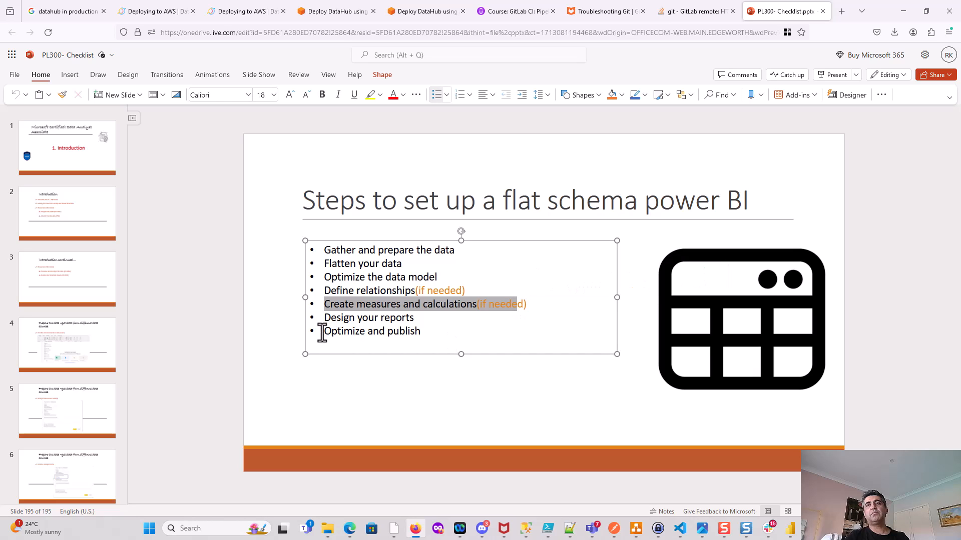
pyautogui.moveTo(322, 330); pyautogui.dragTo(445, 332)
# Switch to Power BI Desktop, collapse the Data pane in the model view and return to the report page
pyautogui.click(790, 528)
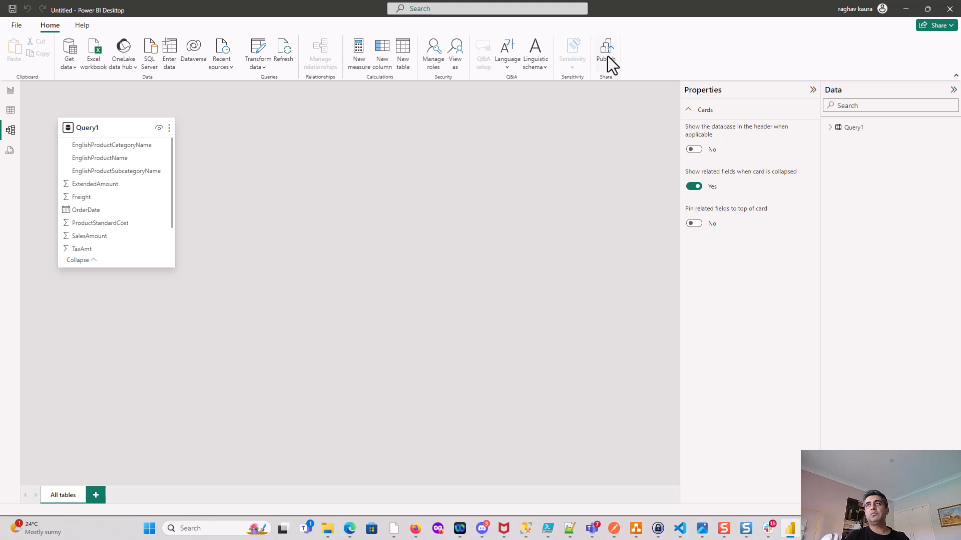
pyautogui.click(953, 90)
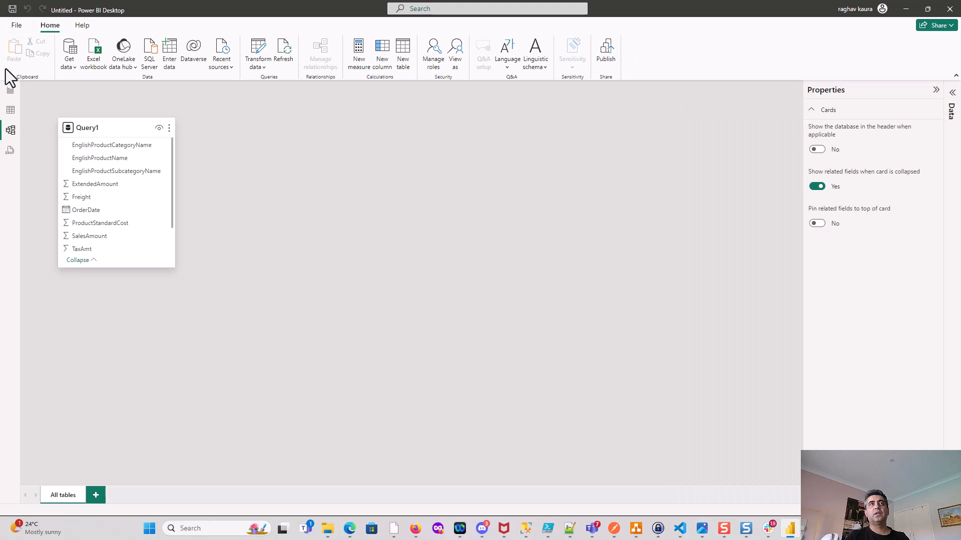
pyautogui.click(11, 90)
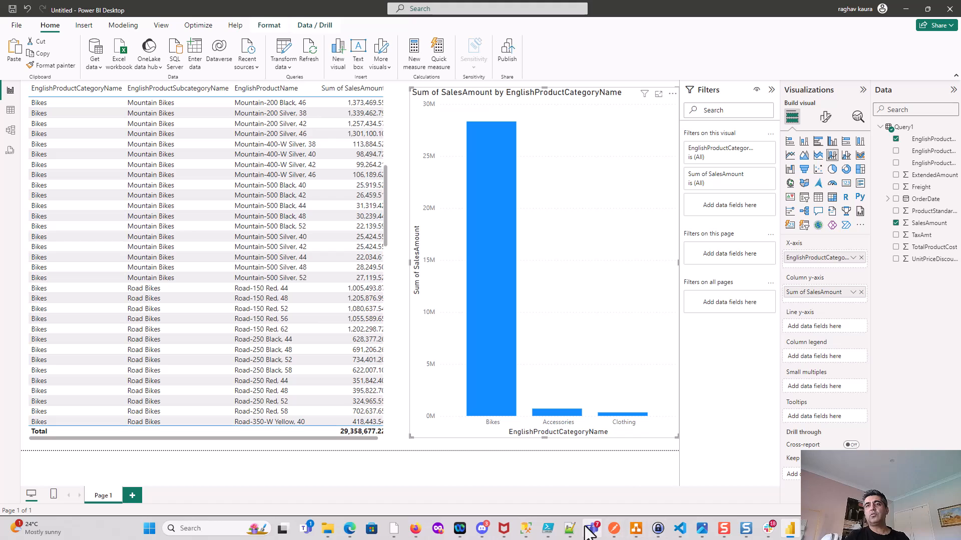
# Revisit the checklist slide in Firefox and review the joined SQL query in SQL Server Management Studio, minimizing that window when finished
pyautogui.click(416, 529)
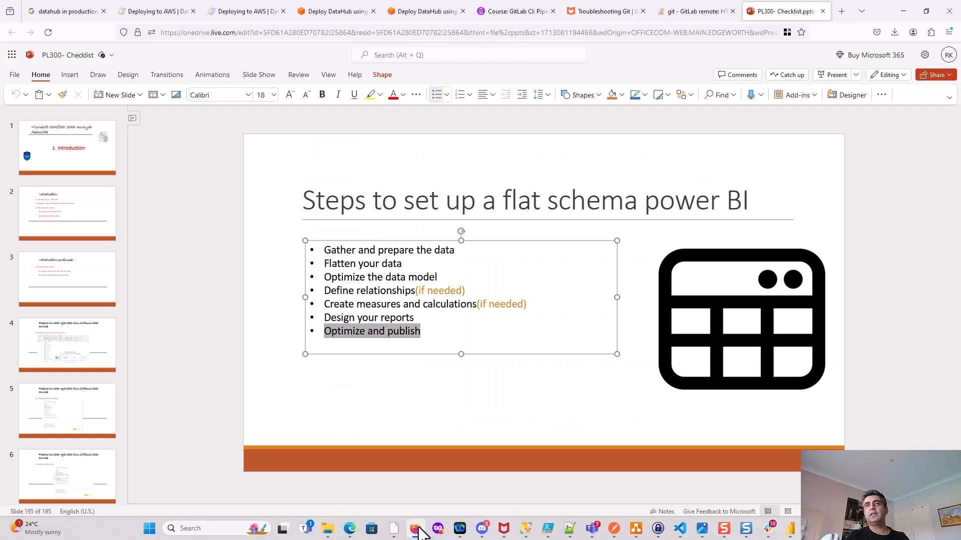
pyautogui.click(397, 382)
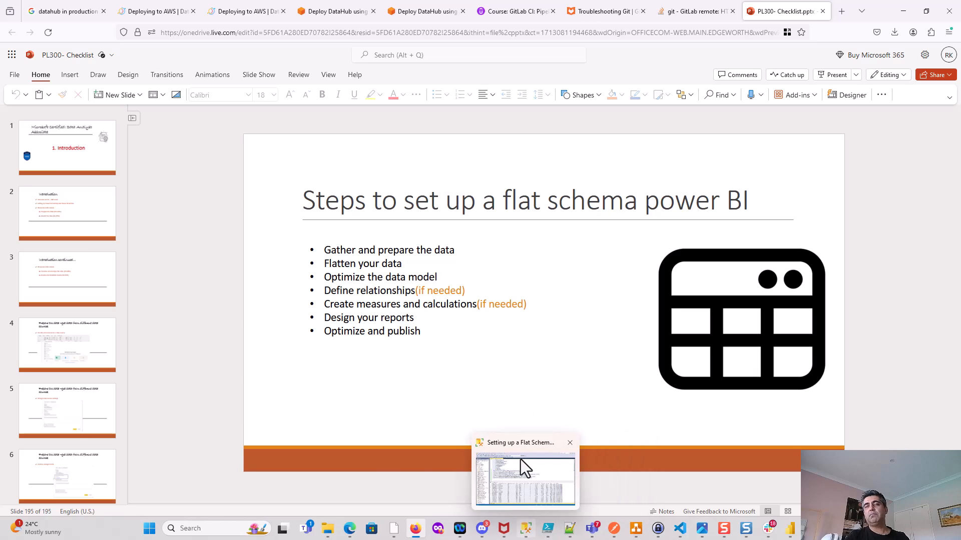
pyautogui.click(522, 467)
pyautogui.click(388, 213)
pyautogui.scroll(1, 388, 216)
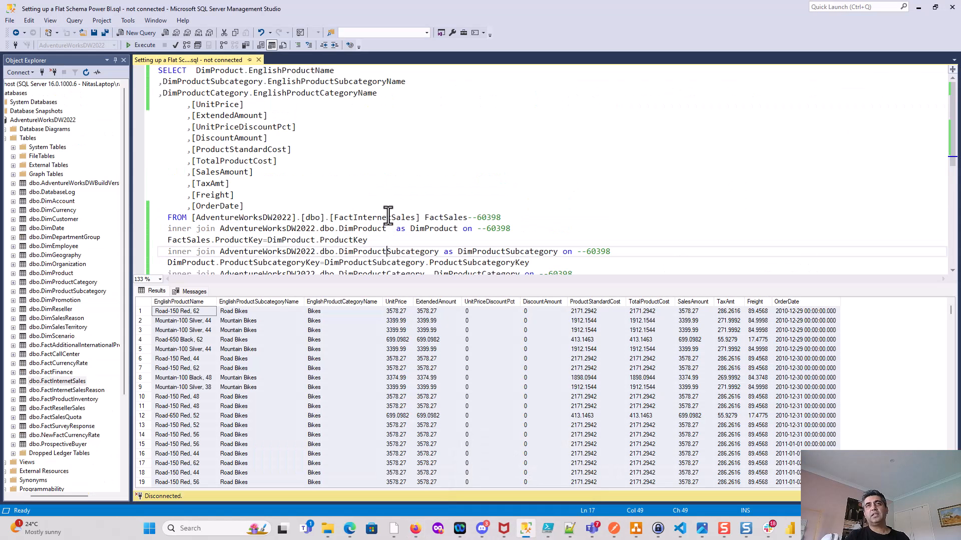
pyautogui.click(919, 7)
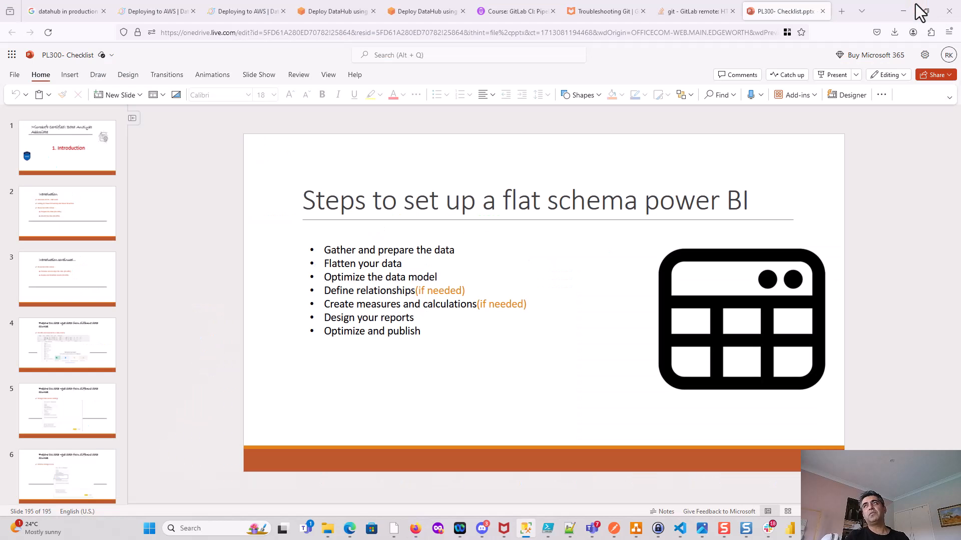